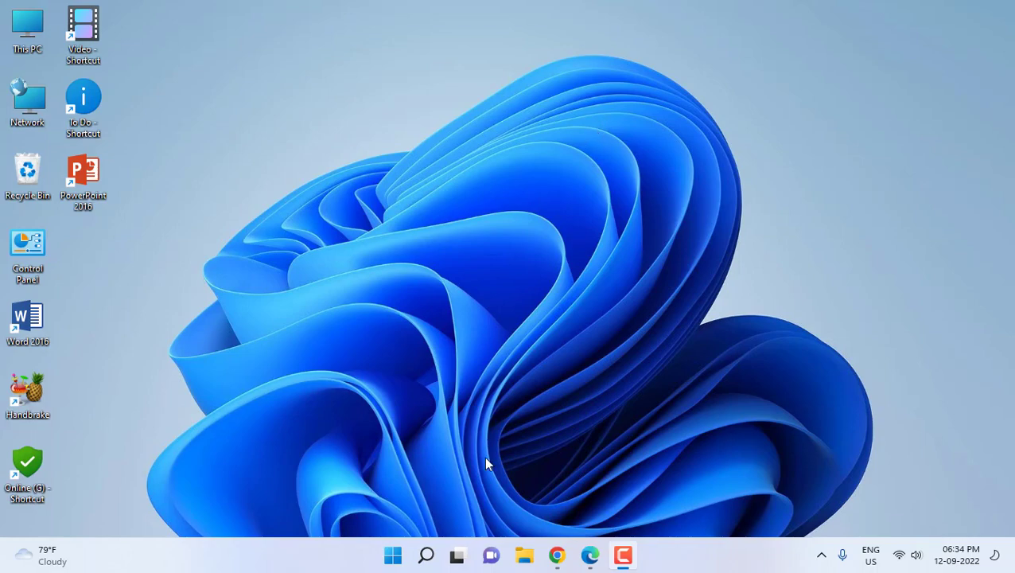
Open the official winamp.com homepage and scroll down to the 'Oldie but goldie' Winamp 5.9 section
{"action": "left_click", "coordinate": [560, 556]}
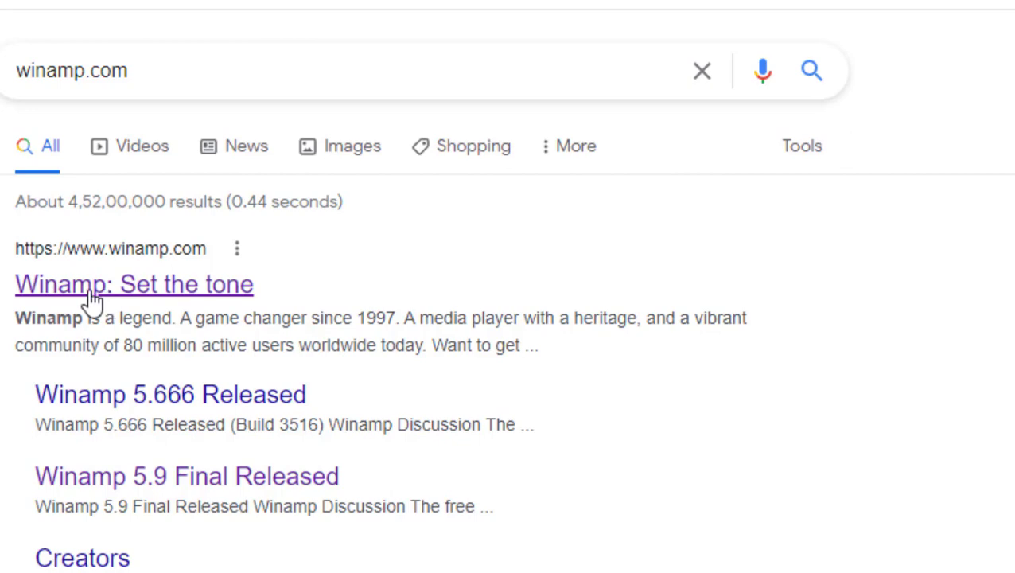
{"action": "left_click", "coordinate": [145, 299]}
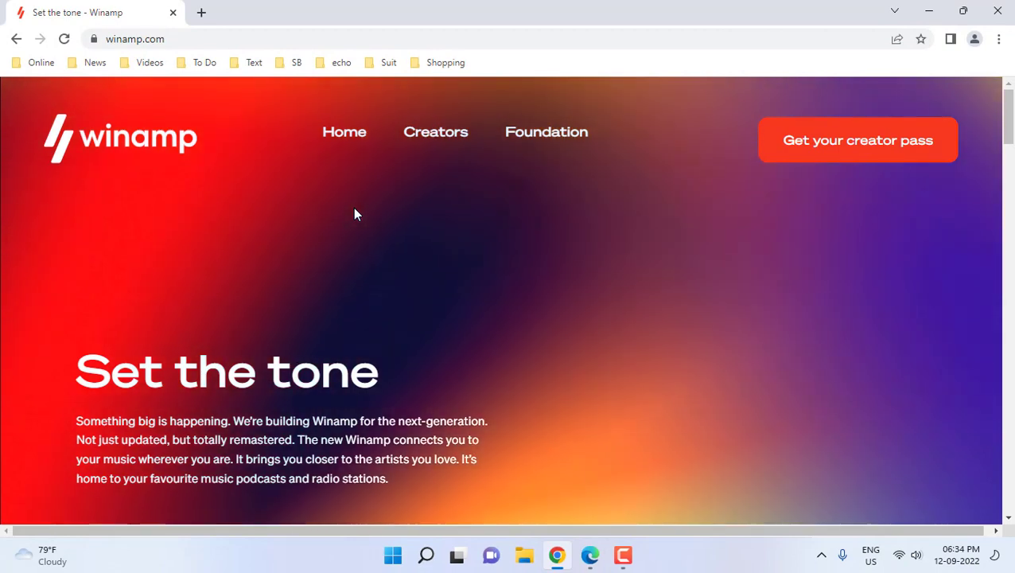
{"action": "scroll", "coordinate": [355, 214], "scroll_direction": "down", "scroll_amount": 3}
{"action": "scroll", "coordinate": [355, 210], "scroll_direction": "down", "scroll_amount": 5}
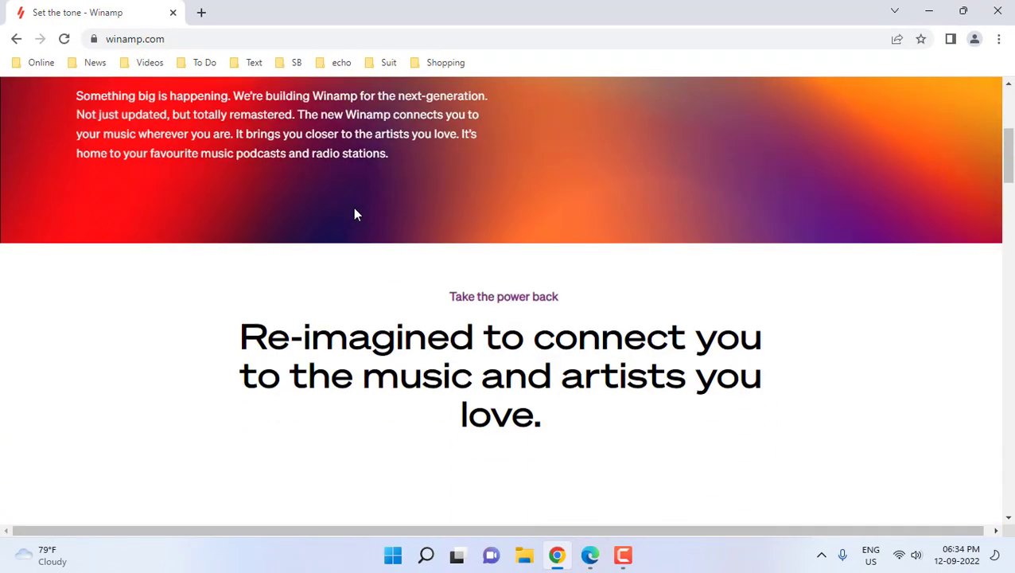
{"action": "scroll", "coordinate": [355, 213], "scroll_direction": "down", "scroll_amount": 8}
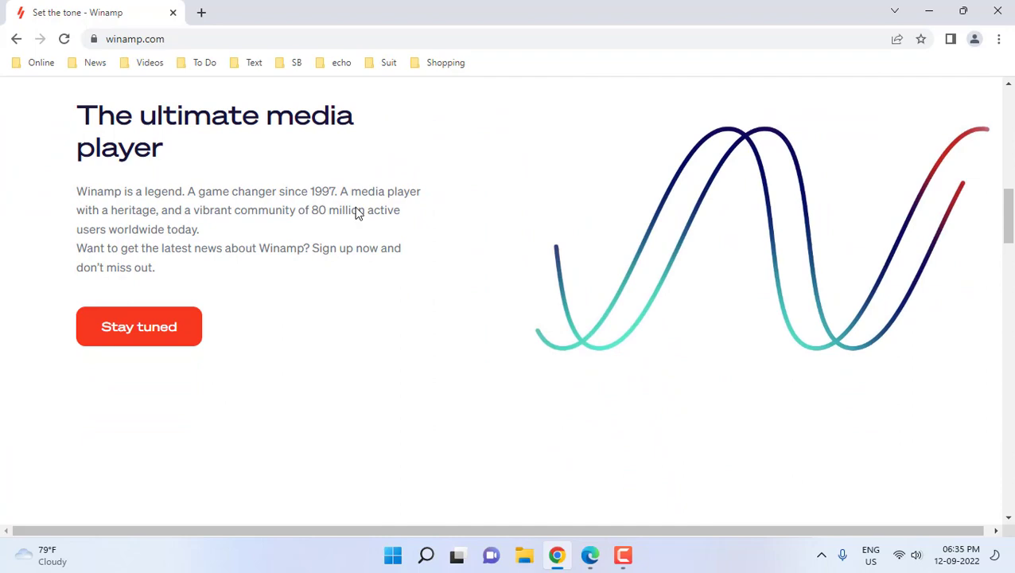
{"action": "scroll", "coordinate": [360, 209], "scroll_direction": "down", "scroll_amount": 10}
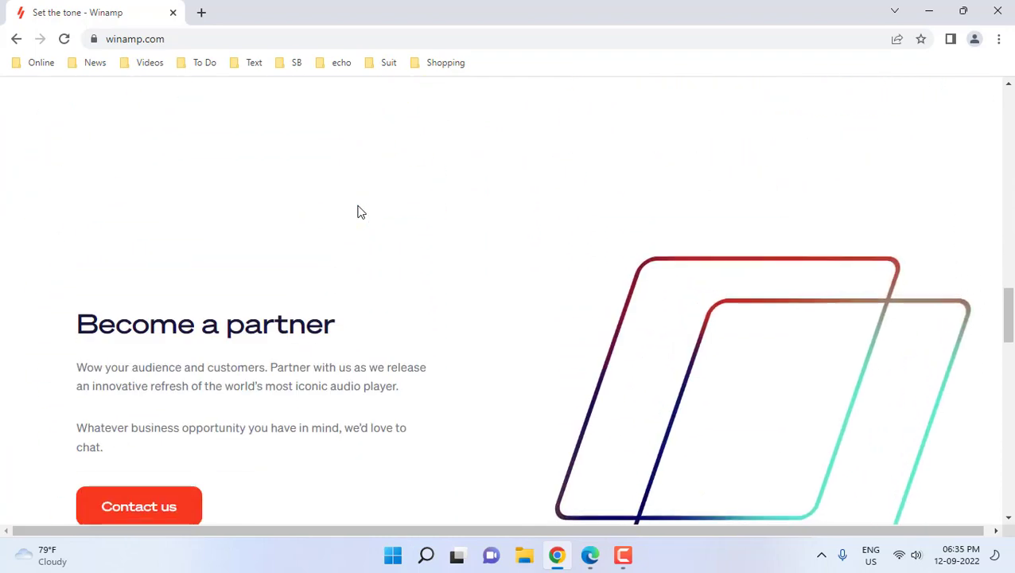
{"action": "scroll", "coordinate": [362, 208], "scroll_direction": "down", "scroll_amount": 4}
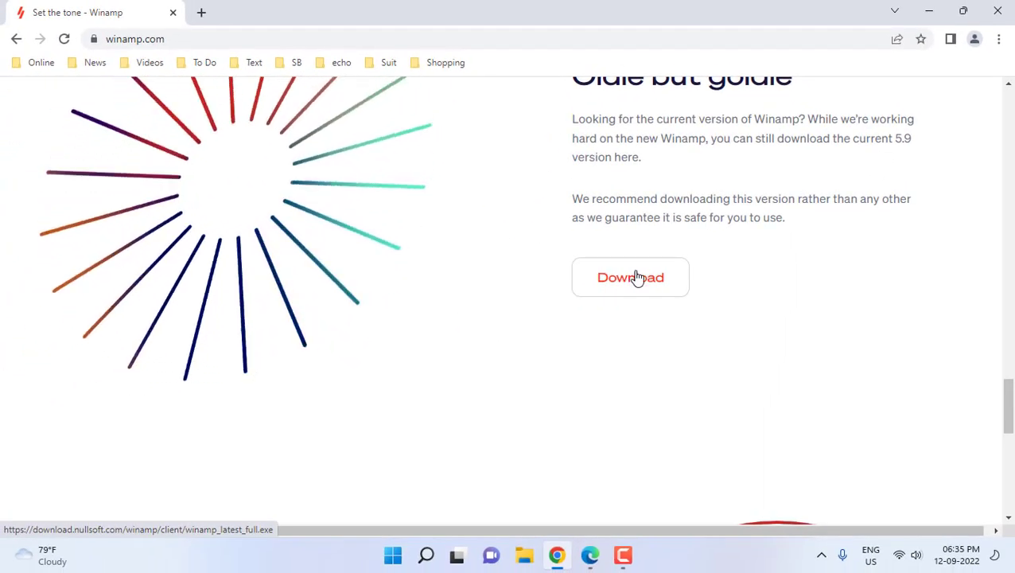
Download the Winamp 5.9 installer and save it to the Desktop
{"action": "left_click", "coordinate": [643, 280]}
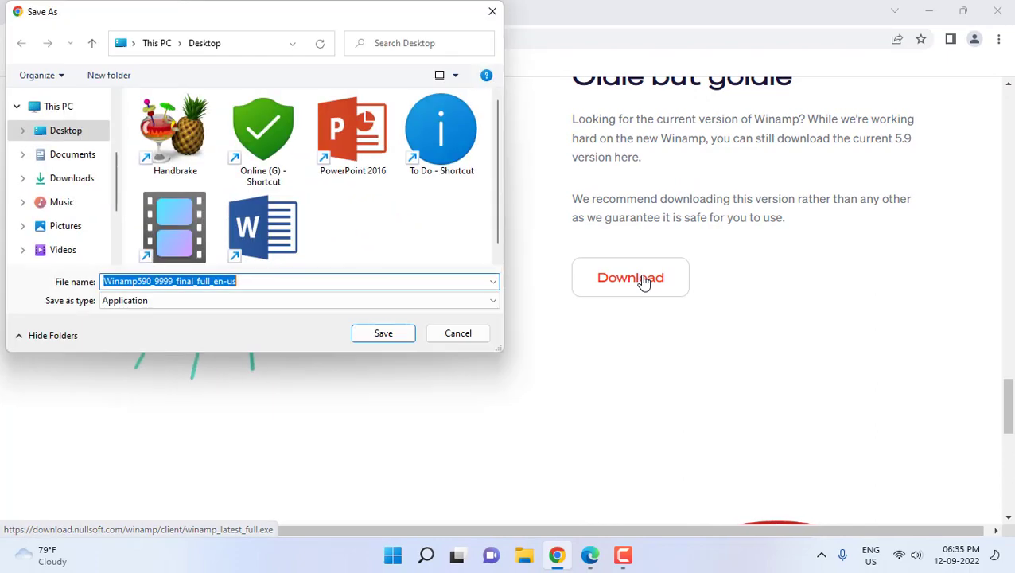
{"action": "left_click", "coordinate": [384, 334]}
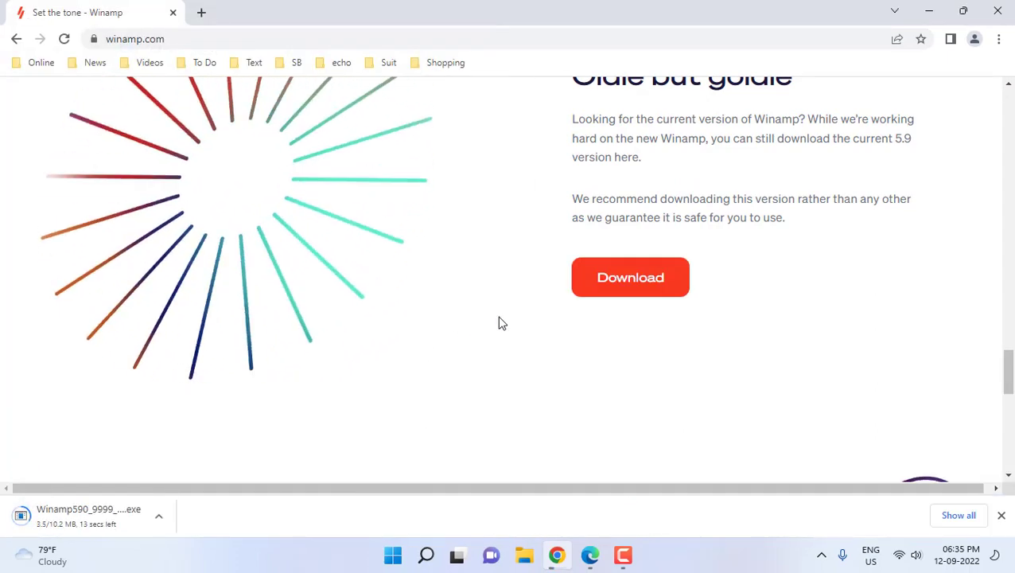
Minimise Chrome and launch the downloaded Winamp590 installer from the desktop
{"action": "left_click", "coordinate": [940, 16]}
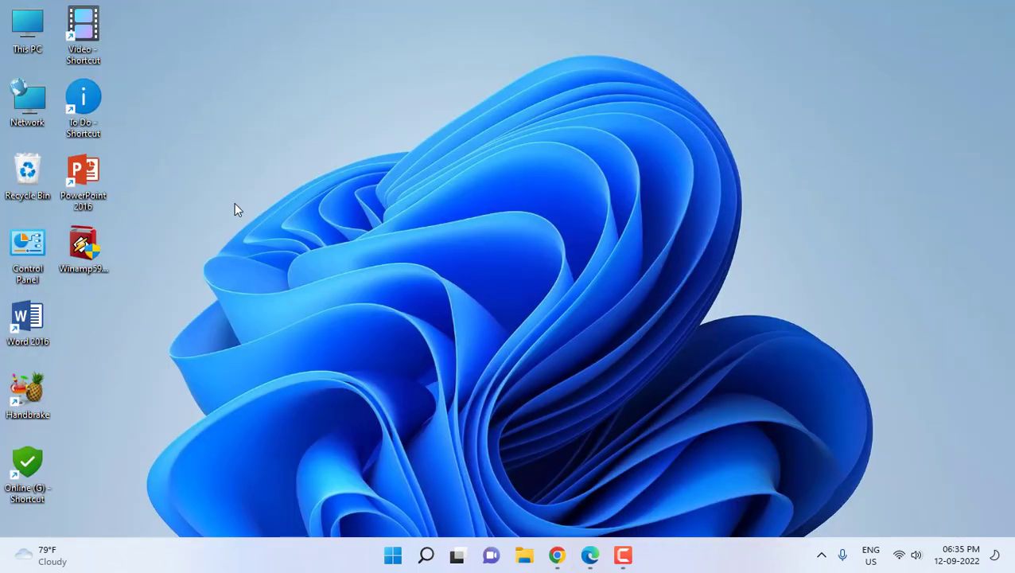
{"action": "double_click", "coordinate": [83, 246]}
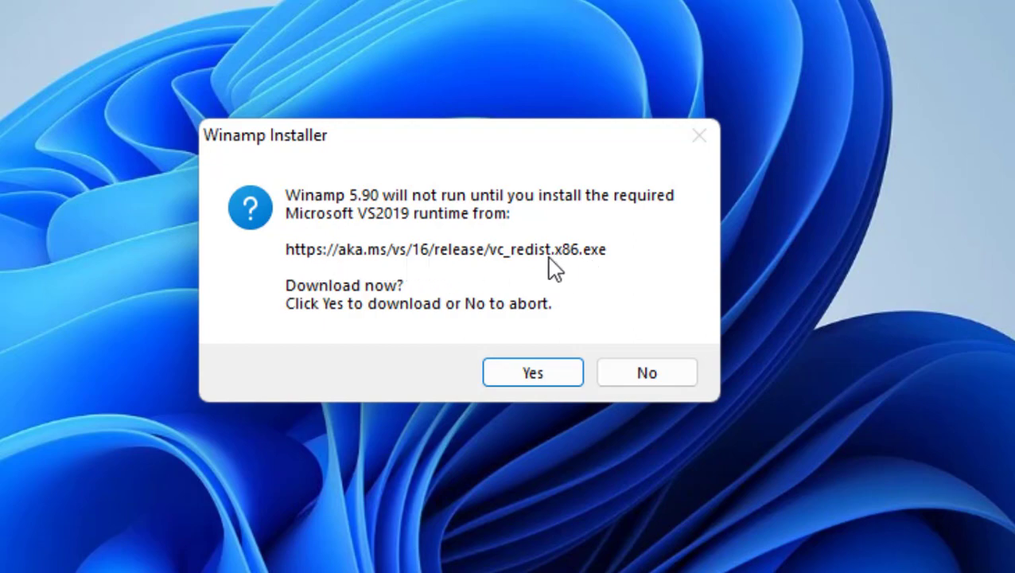
Download and install the Visual C++ 2015-2019 x86 runtime, accepting its licence terms
{"action": "left_click", "coordinate": [535, 373]}
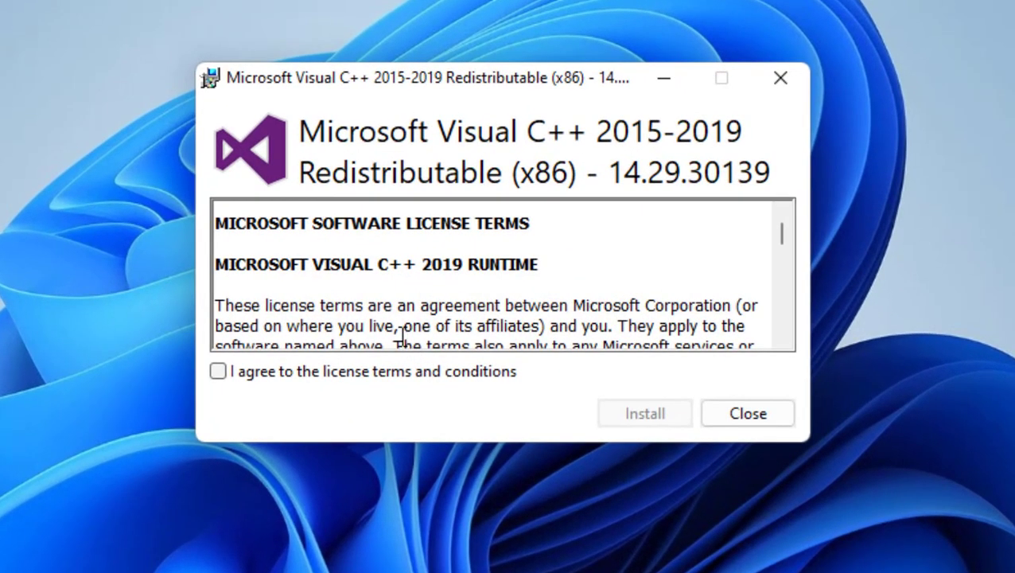
{"action": "left_click", "coordinate": [370, 375]}
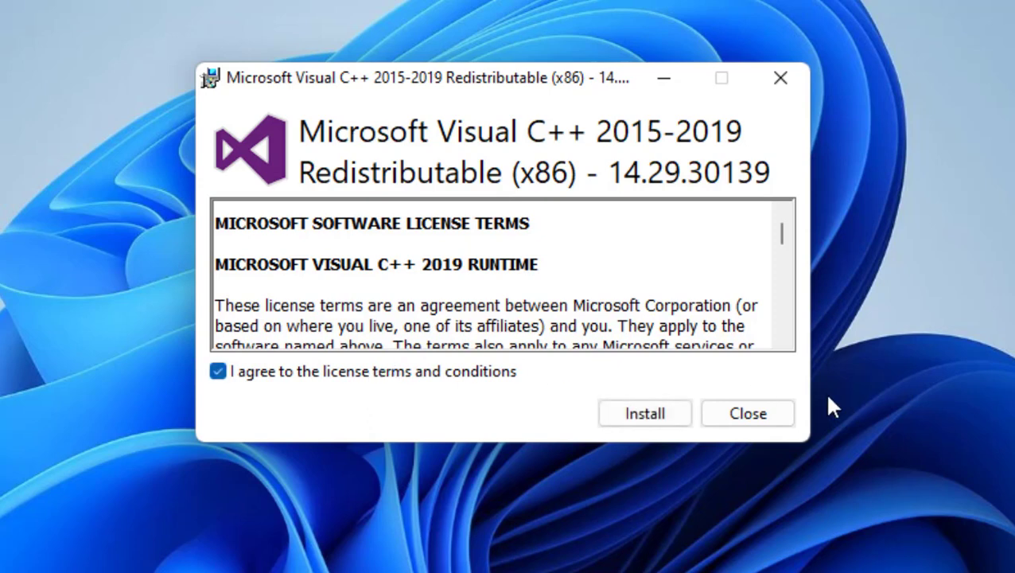
{"action": "left_click", "coordinate": [654, 412]}
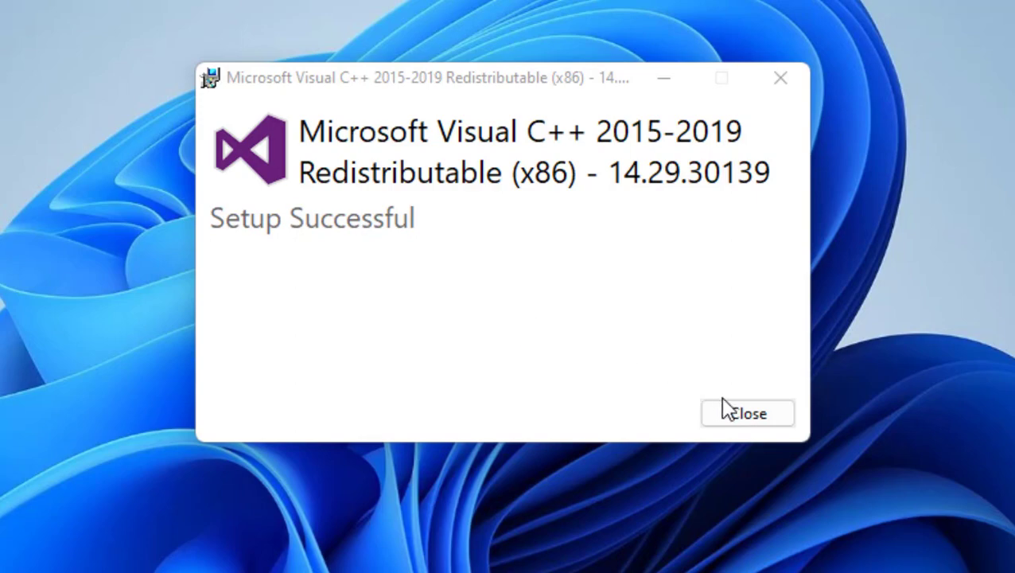
{"action": "left_click", "coordinate": [747, 420]}
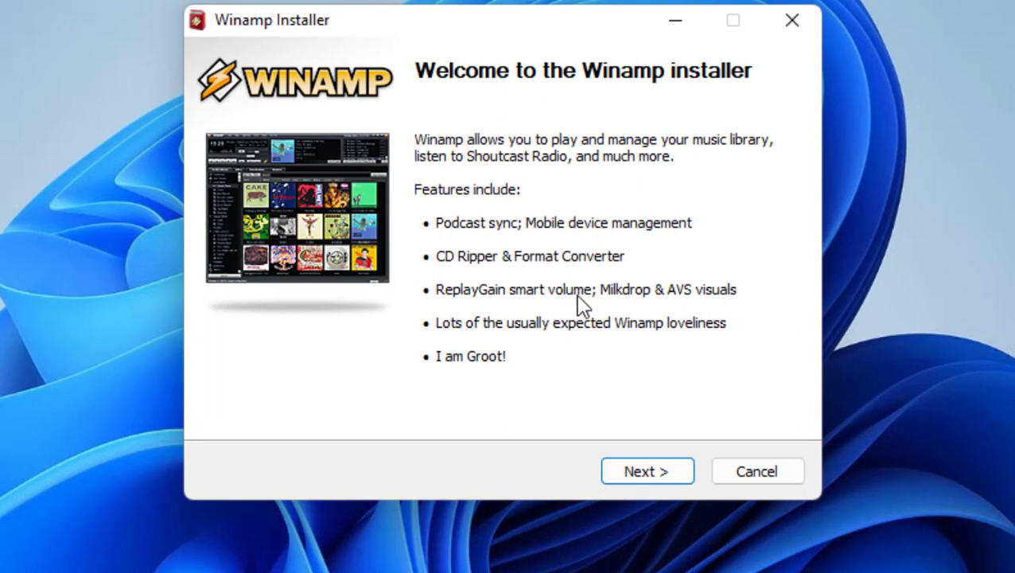
Install Winamp 5.90 with Full components in the default folder, without a Start menu entry
{"action": "left_click", "coordinate": [670, 469]}
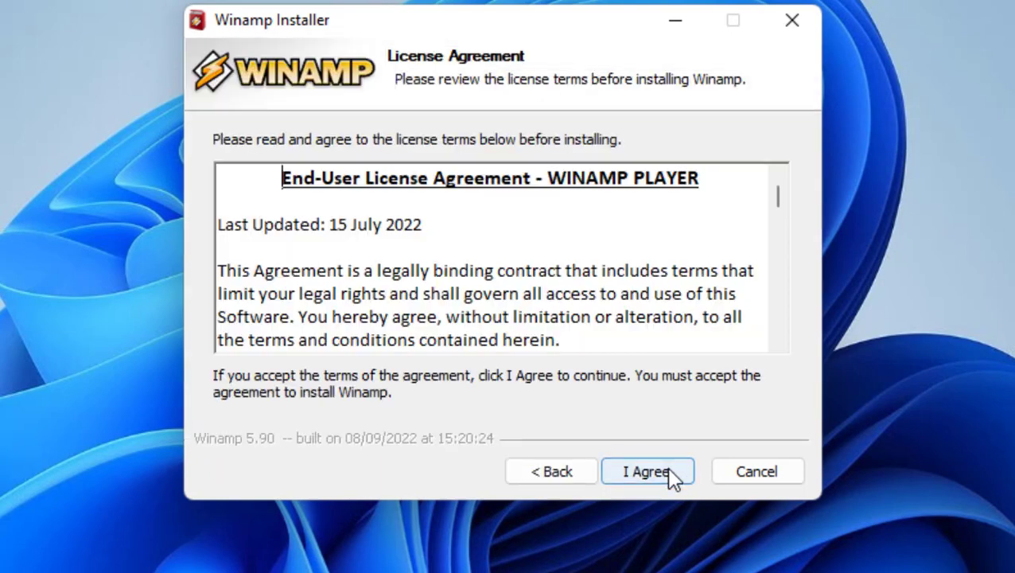
{"action": "left_click", "coordinate": [656, 470]}
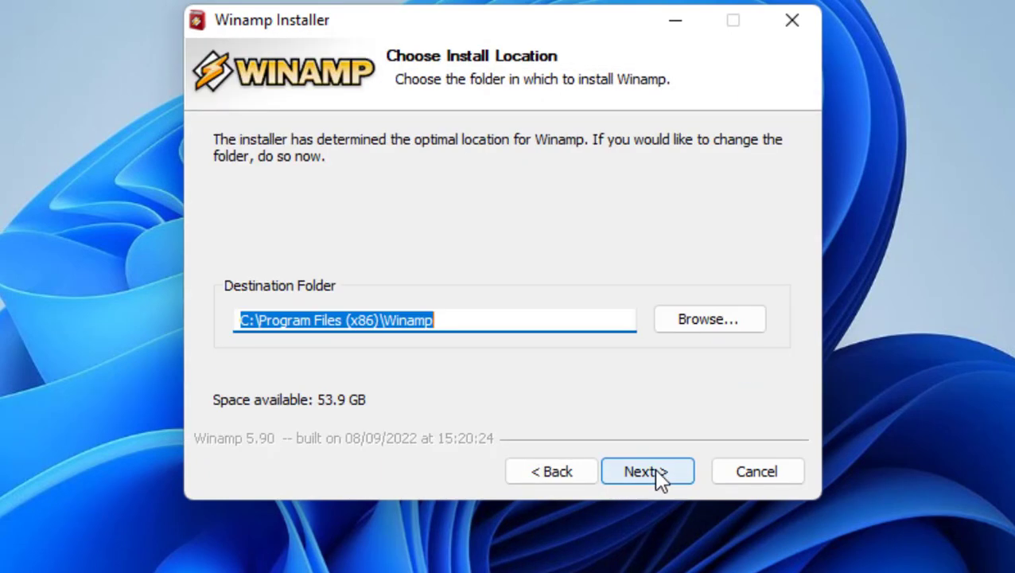
{"action": "left_click", "coordinate": [662, 475]}
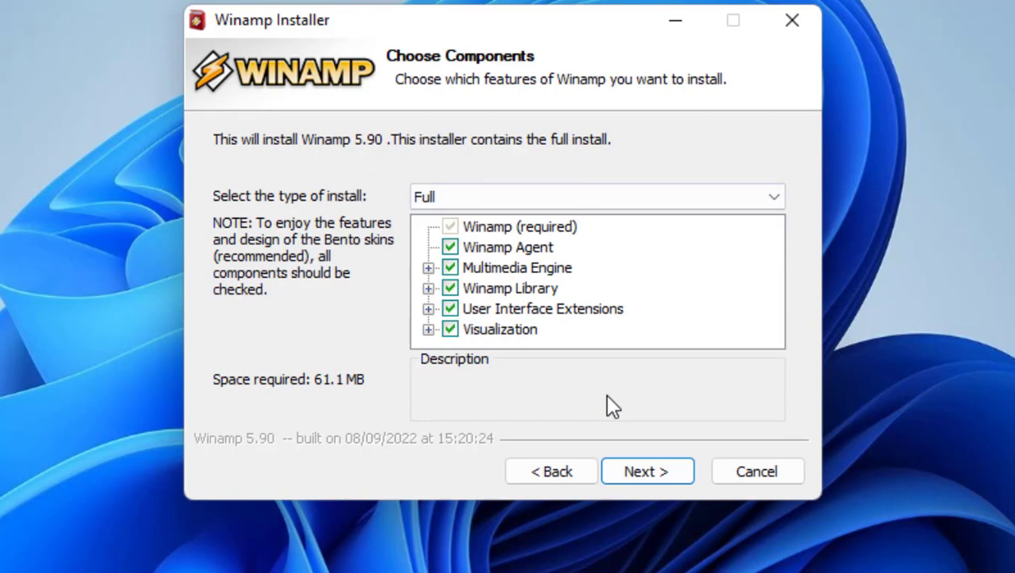
{"action": "left_click", "coordinate": [641, 482]}
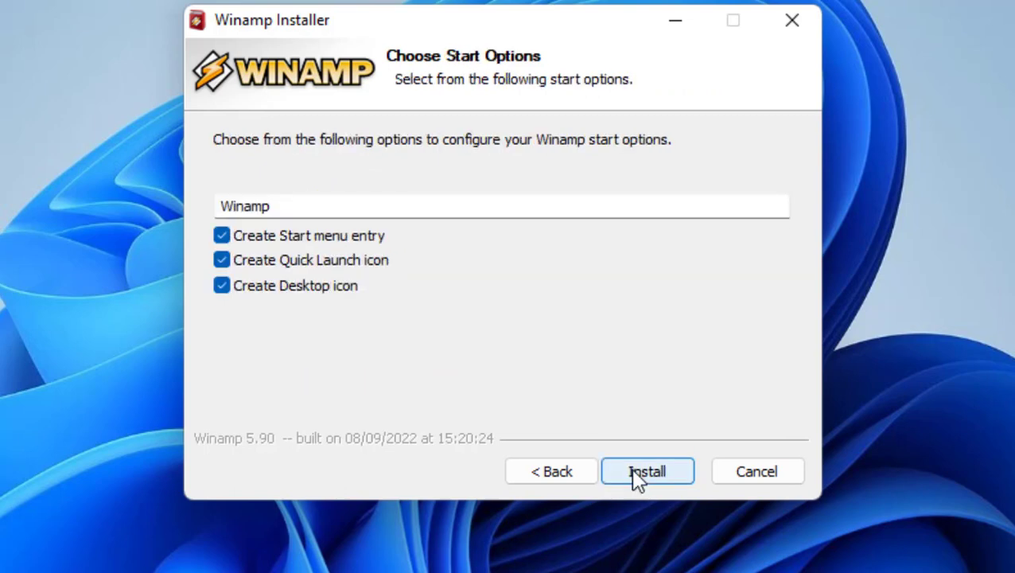
{"action": "left_click", "coordinate": [300, 241]}
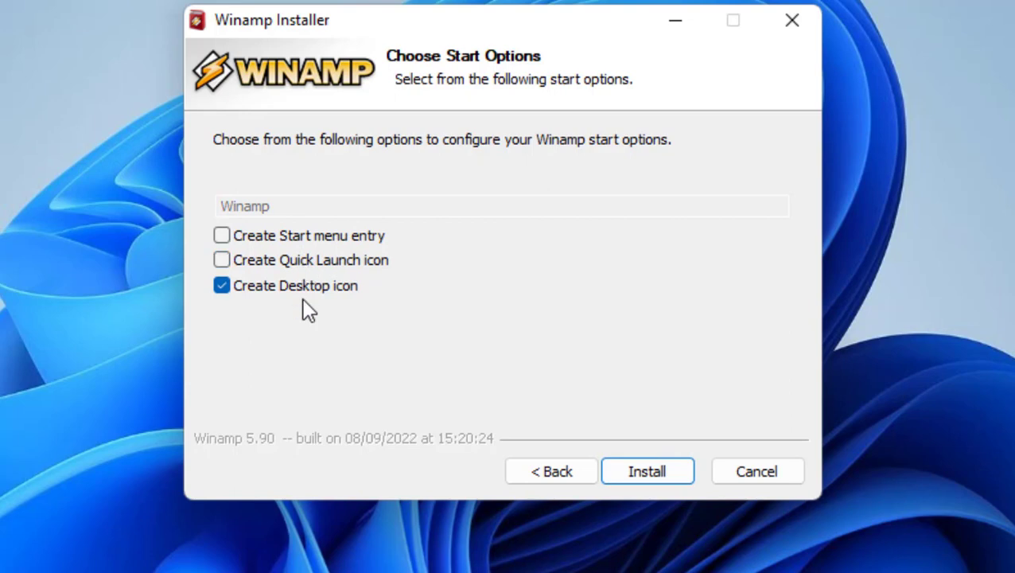
{"action": "left_click", "coordinate": [646, 471]}
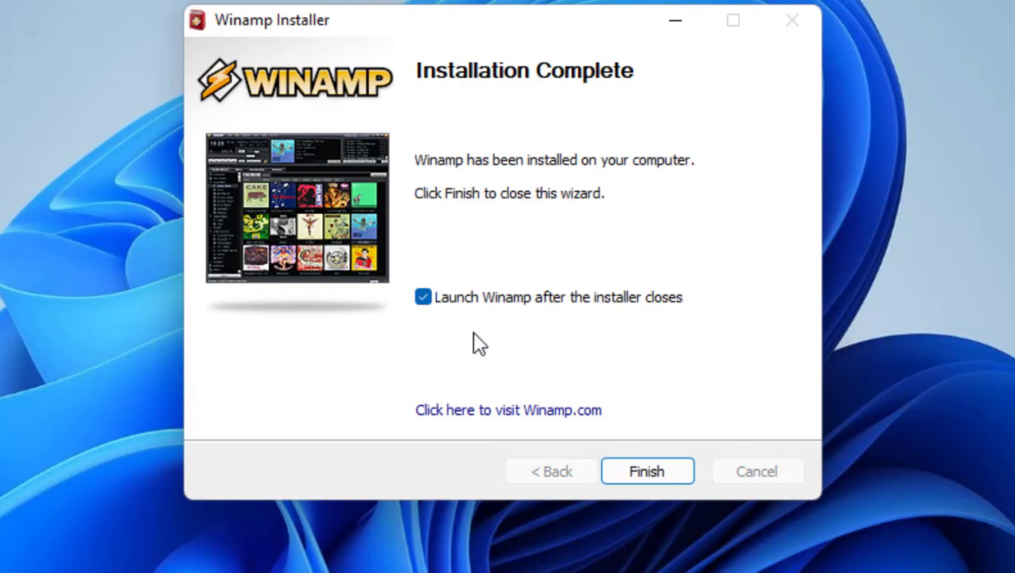
{"action": "left_click", "coordinate": [644, 469]}
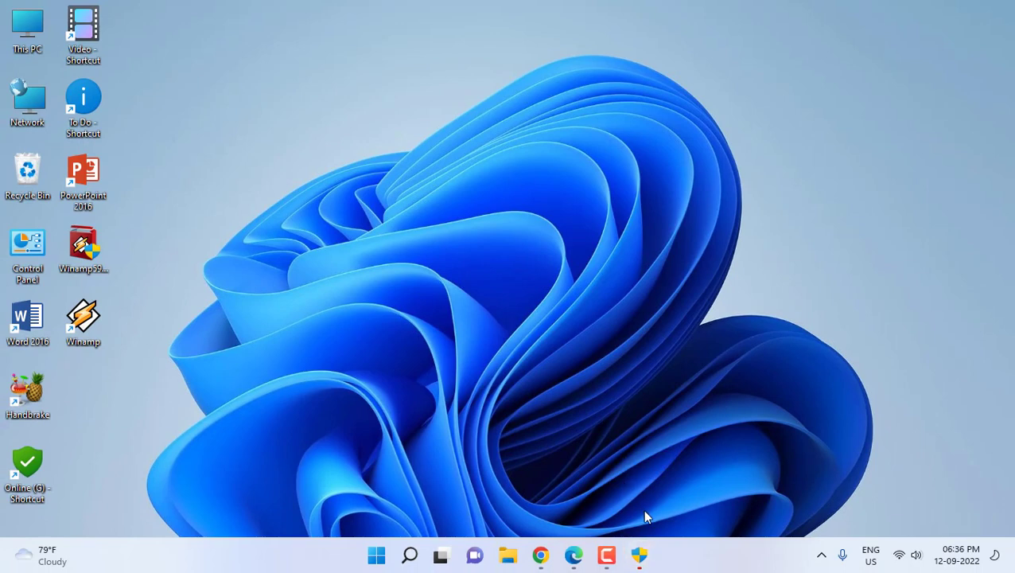
Compare Bento Skin with Bento Skin (Large), keep the standard Bento Skin, and finish setup
{"action": "left_click", "coordinate": [646, 555]}
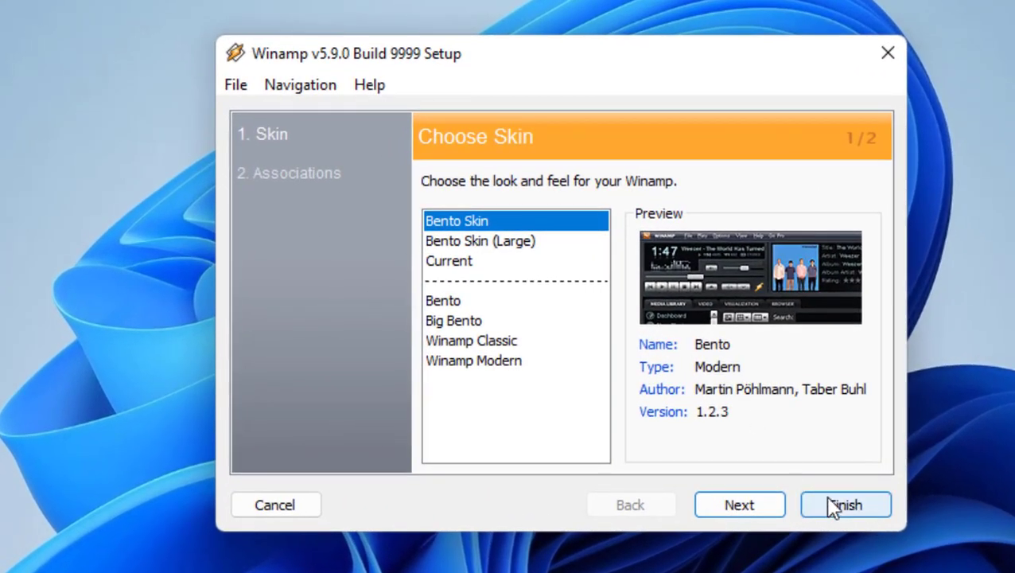
{"action": "left_click", "coordinate": [505, 242]}
{"action": "left_click", "coordinate": [480, 223]}
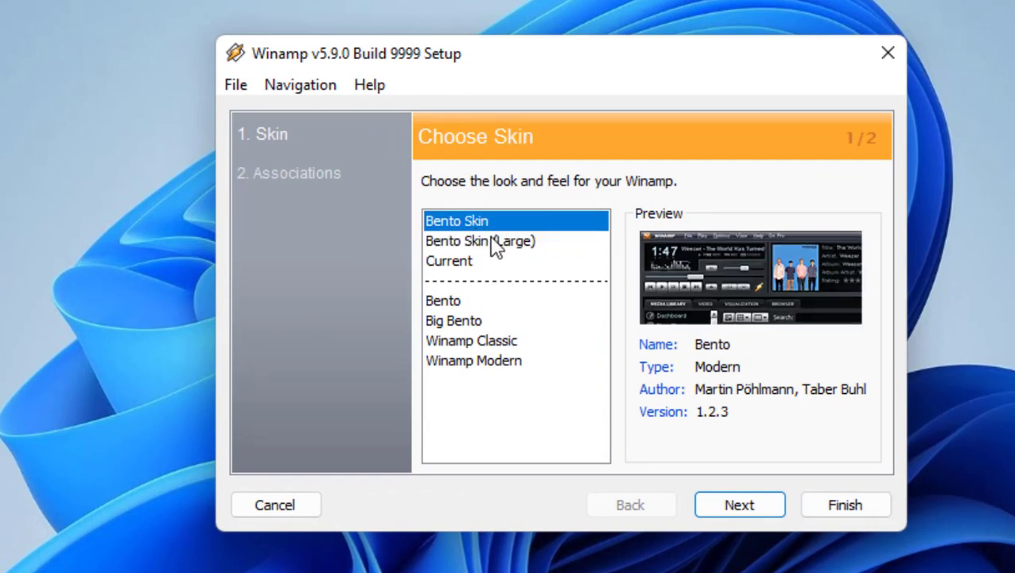
{"action": "left_click", "coordinate": [495, 243]}
{"action": "left_click", "coordinate": [483, 225]}
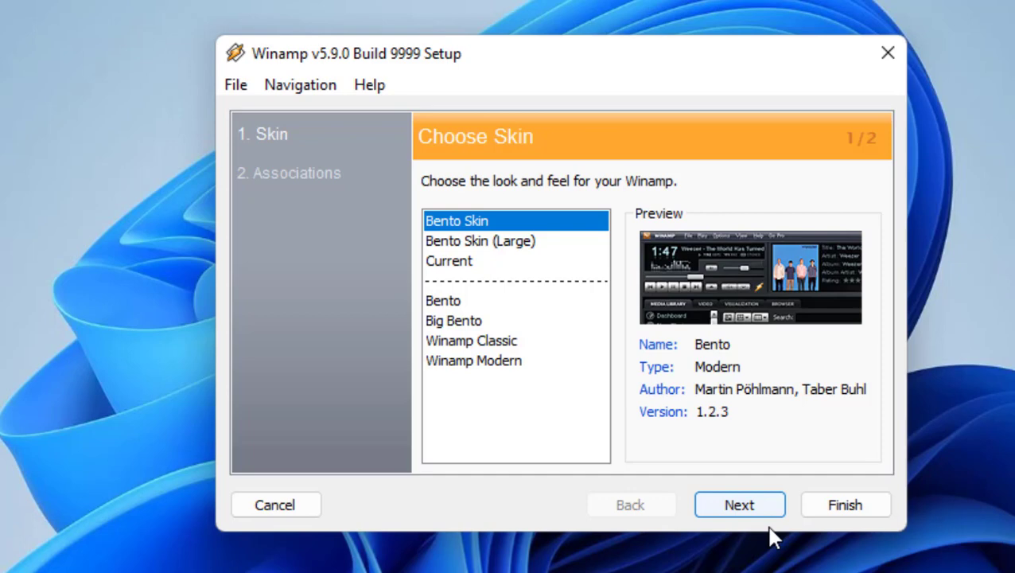
{"action": "left_click", "coordinate": [846, 506]}
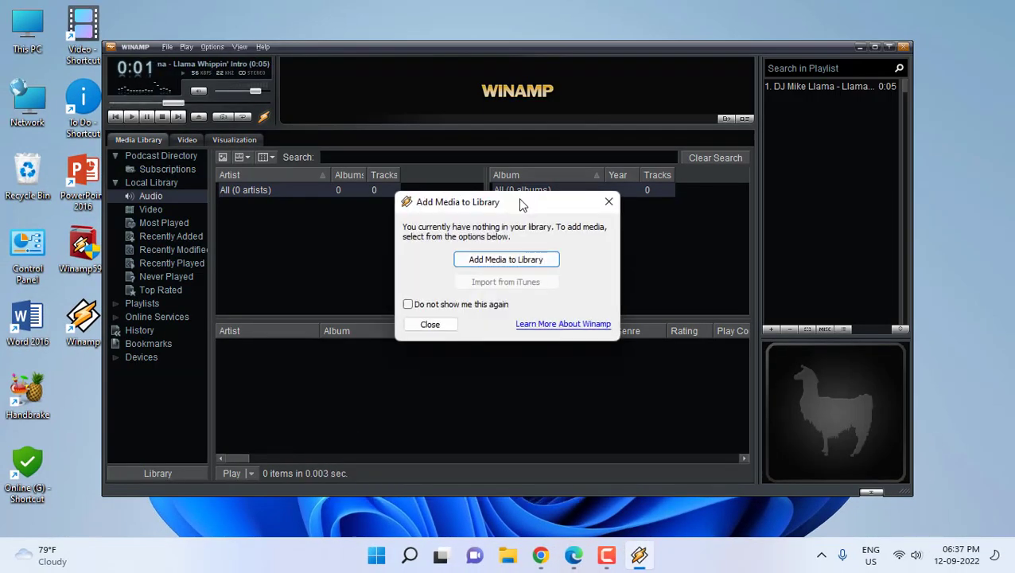
Tick 'Do not show me this again' and close the Add Media to Library prompt
{"action": "left_click", "coordinate": [443, 306]}
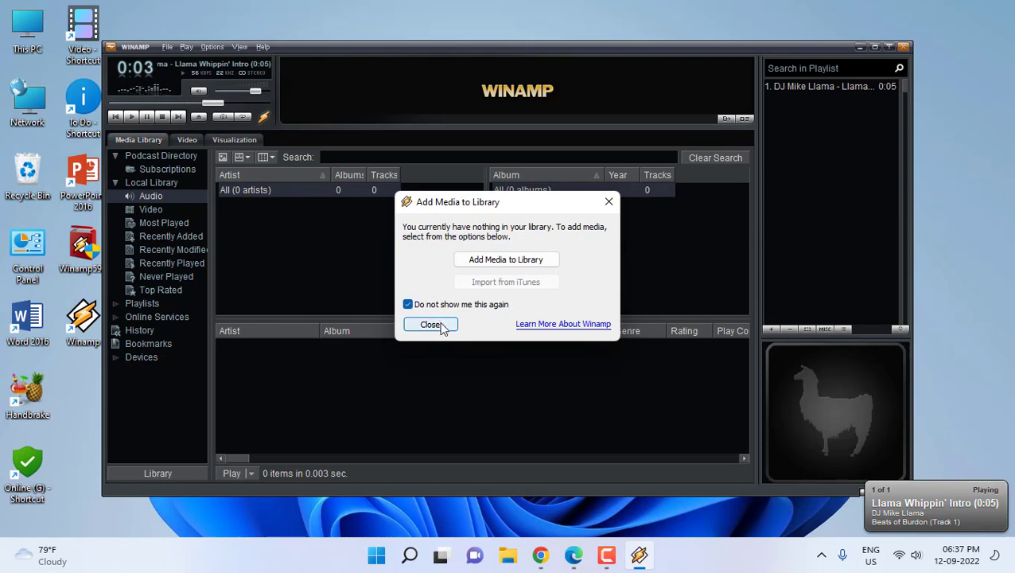
{"action": "left_click", "coordinate": [431, 324]}
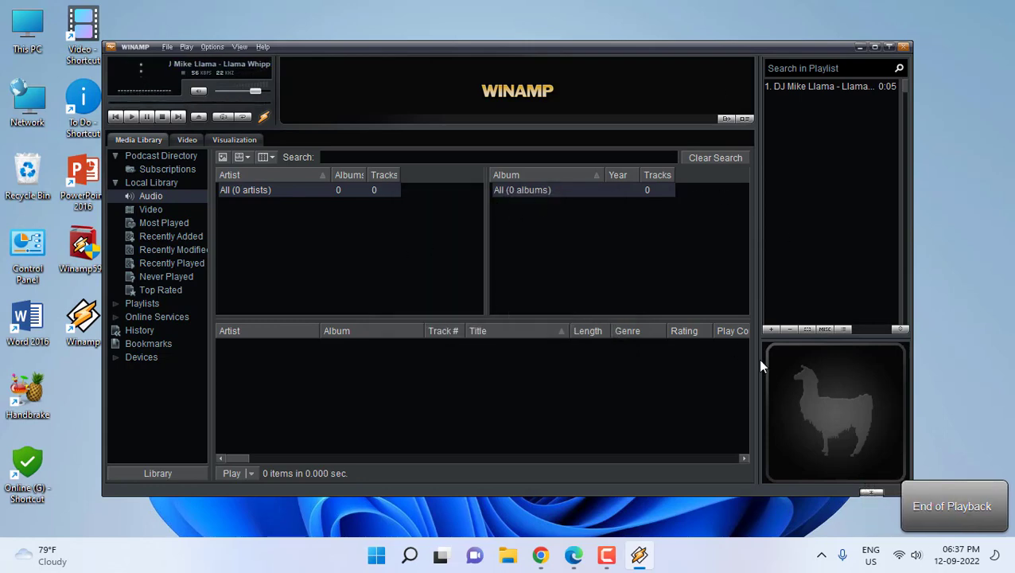
Apply the Winamp Classic skin, close the Media Library, and drag the player toward screen centre
{"action": "right_click", "coordinate": [169, 107]}
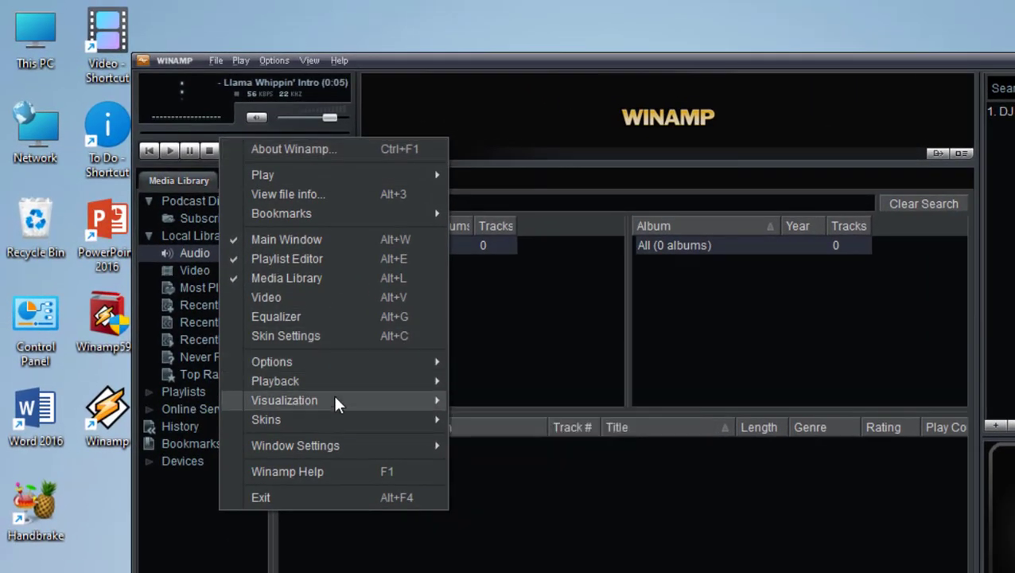
{"action": "mouse_move", "coordinate": [340, 425]}
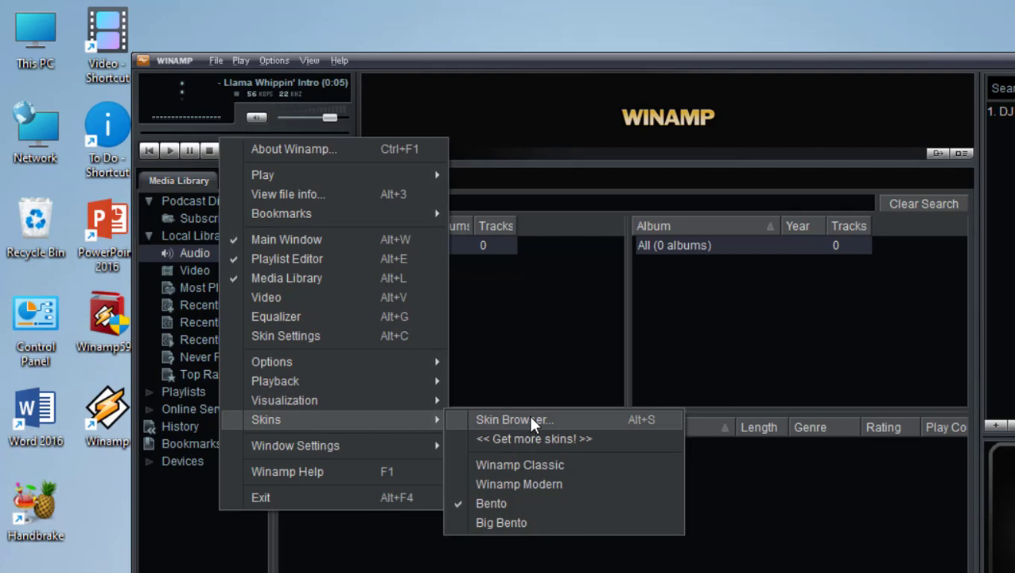
{"action": "left_click", "coordinate": [550, 466]}
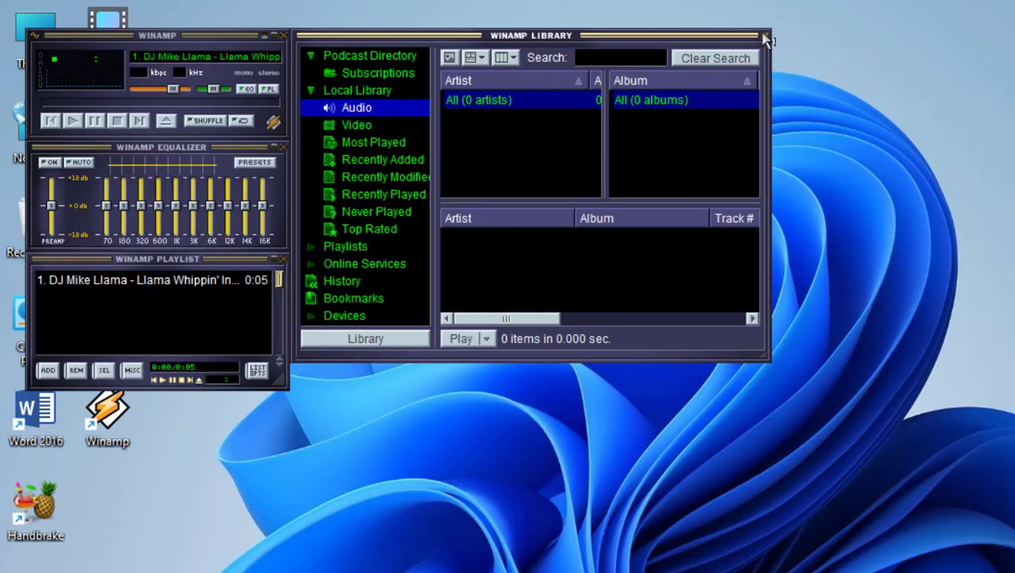
{"action": "left_click", "coordinate": [763, 35]}
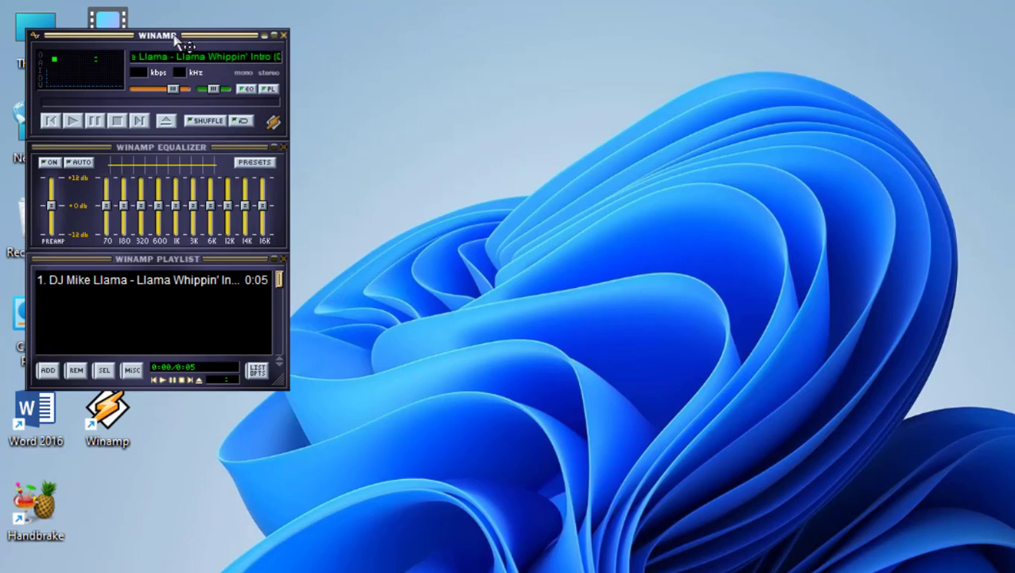
{"action": "left_click_drag", "start_coordinate": [176, 36], "coordinate": [360, 51]}
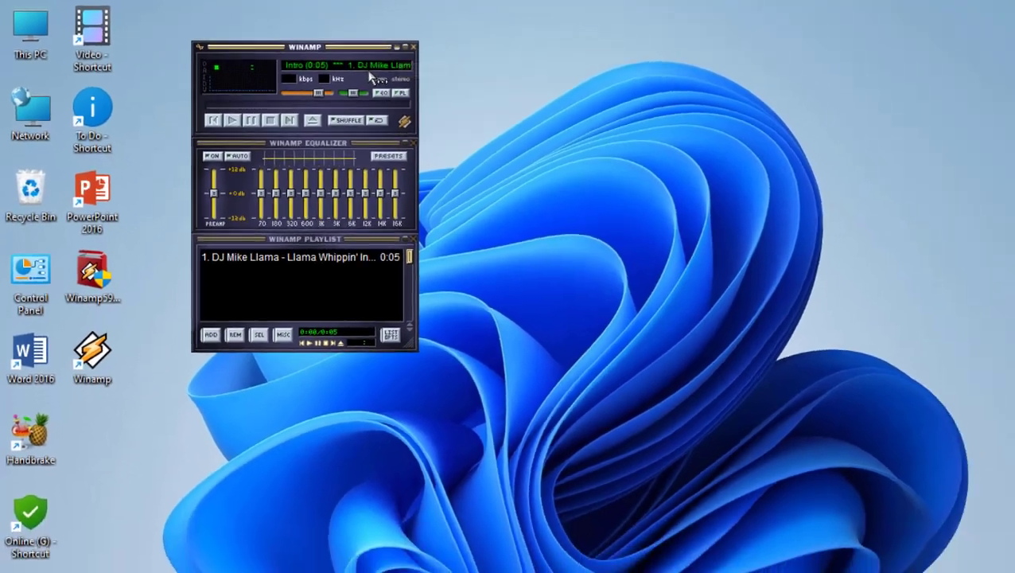
{"action": "right_click", "coordinate": [333, 71]}
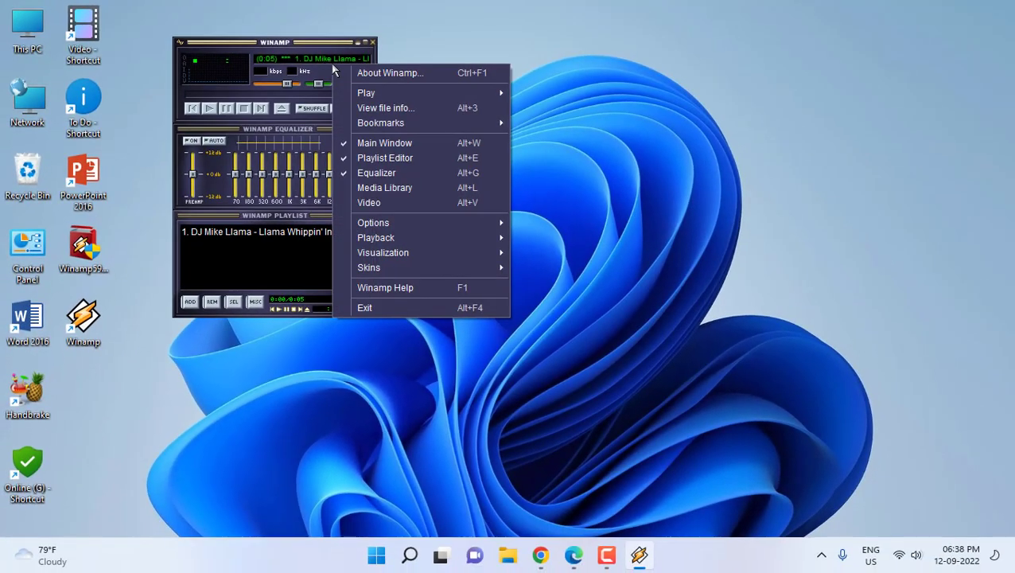
{"action": "left_click", "coordinate": [385, 74]}
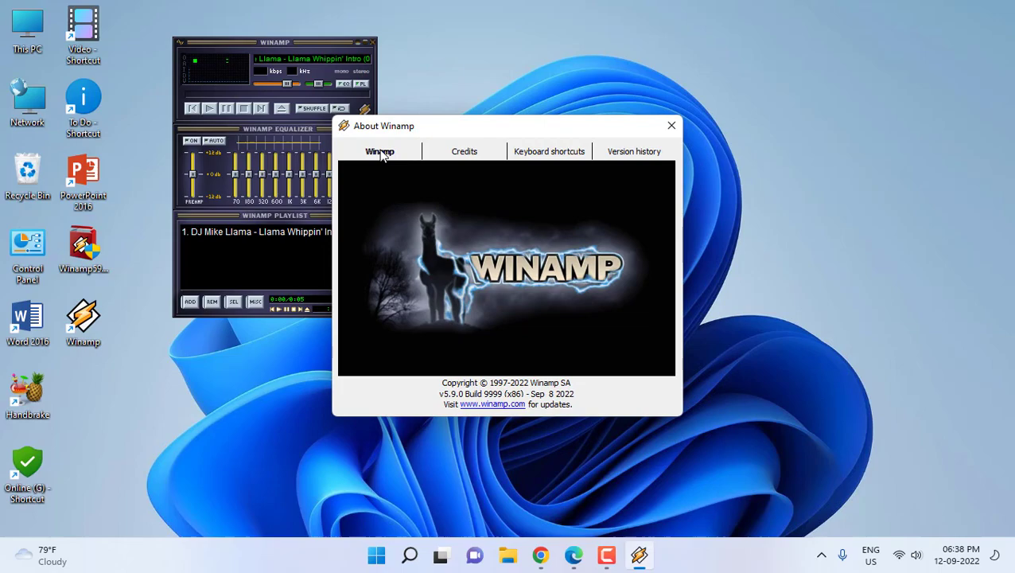
{"action": "left_click", "coordinate": [457, 156]}
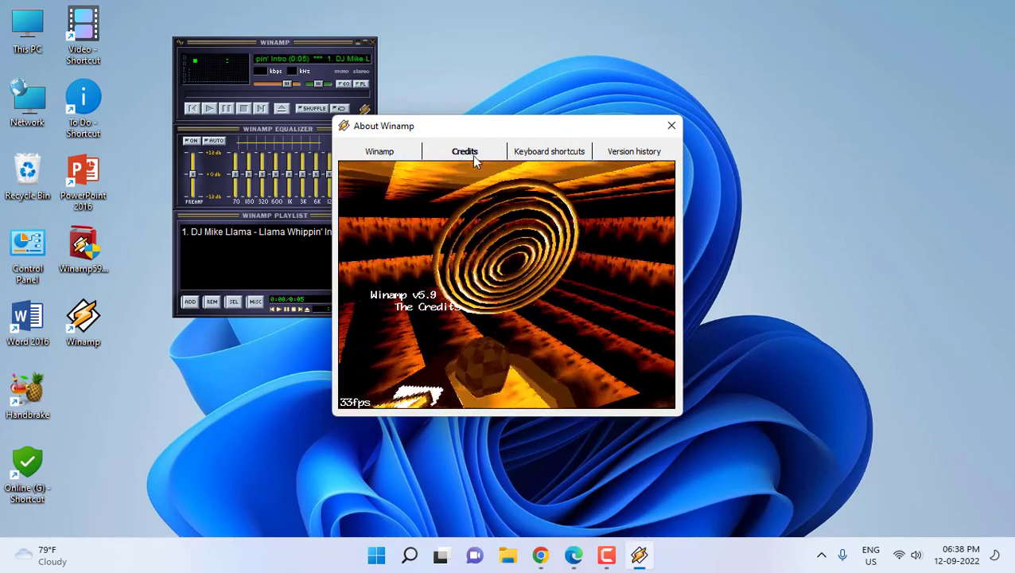
{"action": "left_click", "coordinate": [548, 156]}
{"action": "left_click", "coordinate": [611, 157]}
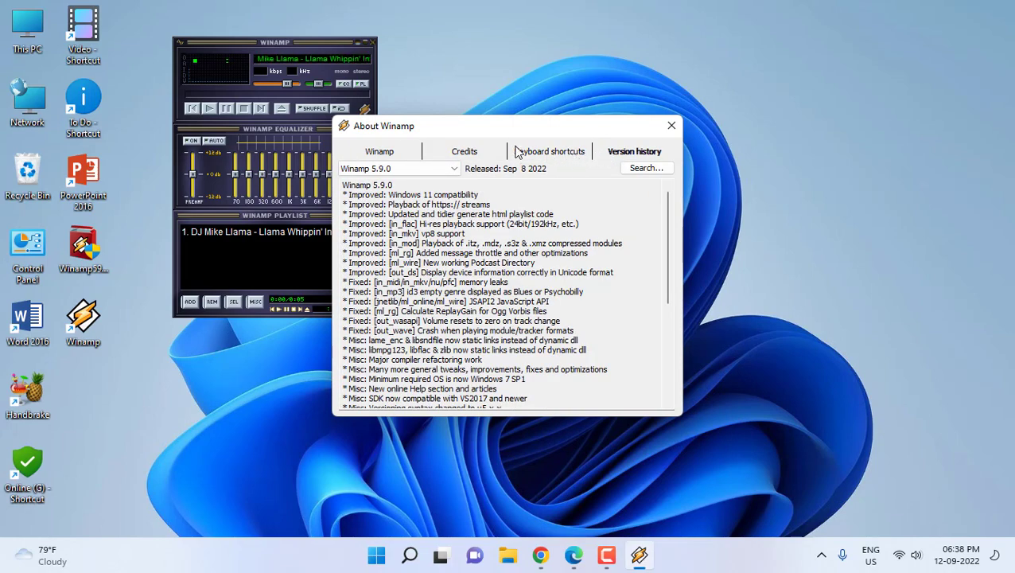
{"action": "left_click", "coordinate": [540, 154]}
{"action": "left_click", "coordinate": [489, 152]}
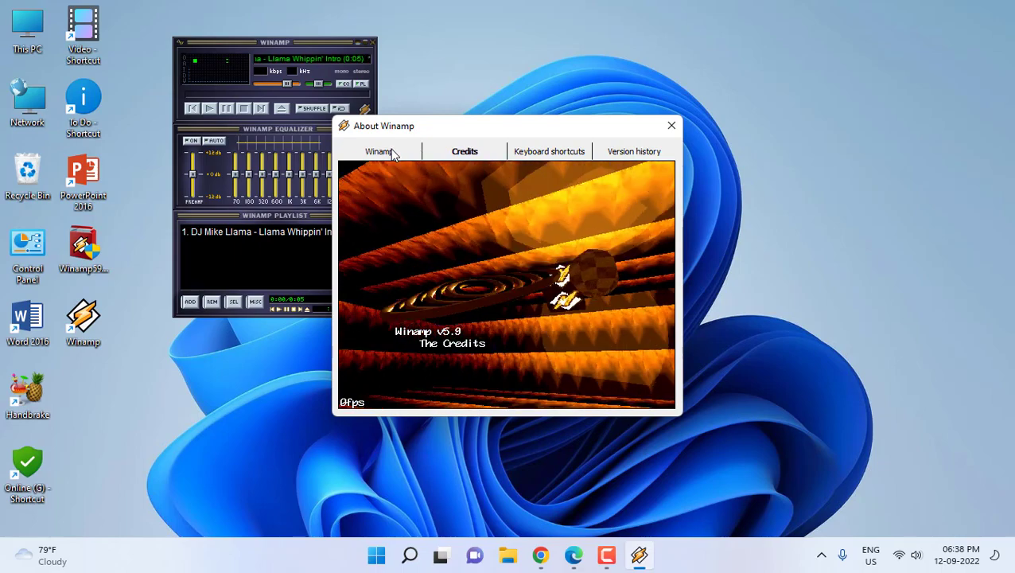
{"action": "mouse_move", "coordinate": [493, 126]}
{"action": "left_mouse_down"}
{"action": "mouse_move", "coordinate": [587, 91]}
{"action": "mouse_move", "coordinate": [568, 76]}
{"action": "left_mouse_up"}
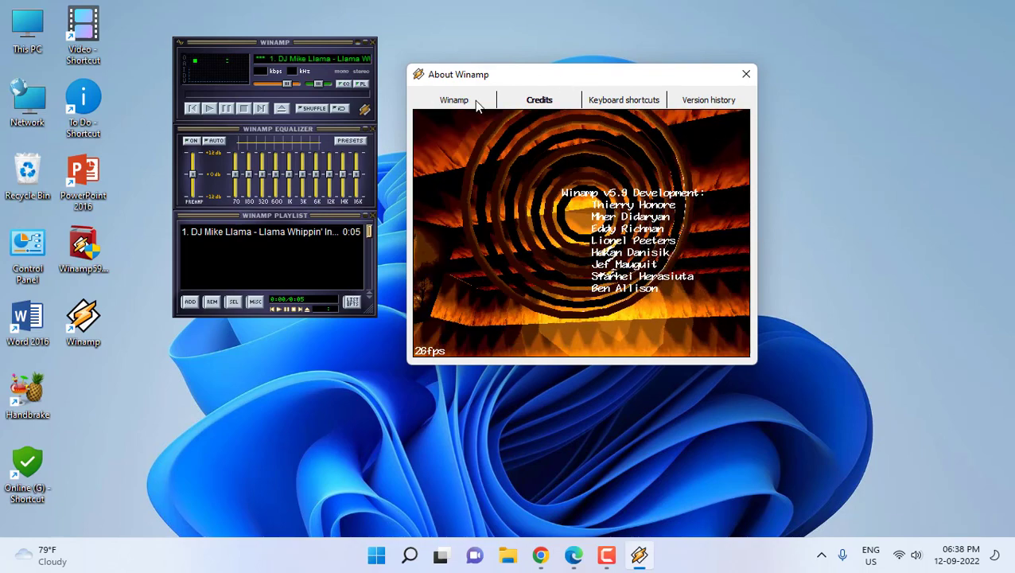
{"action": "left_click", "coordinate": [475, 100]}
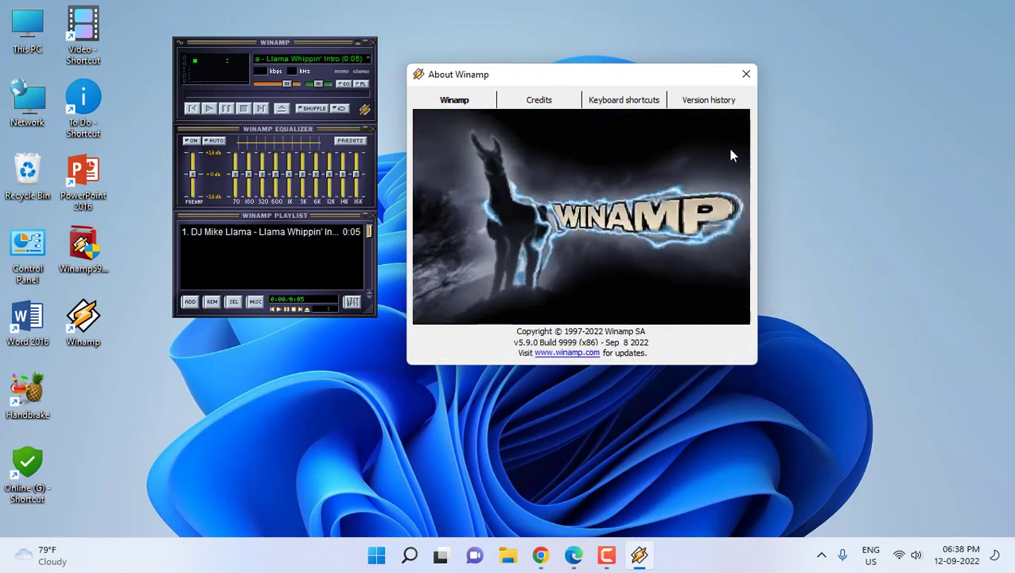
{"action": "left_click", "coordinate": [750, 74]}
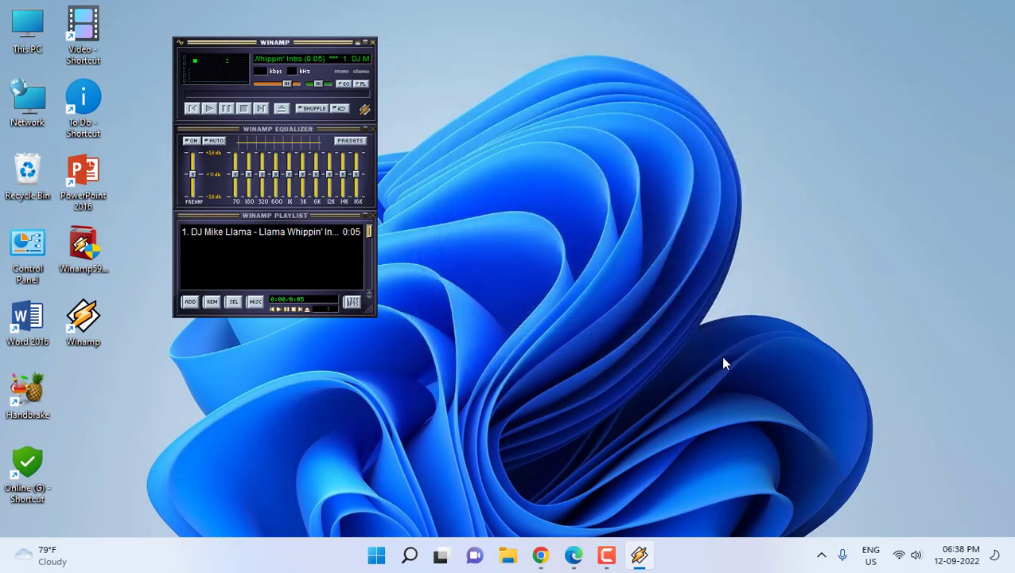